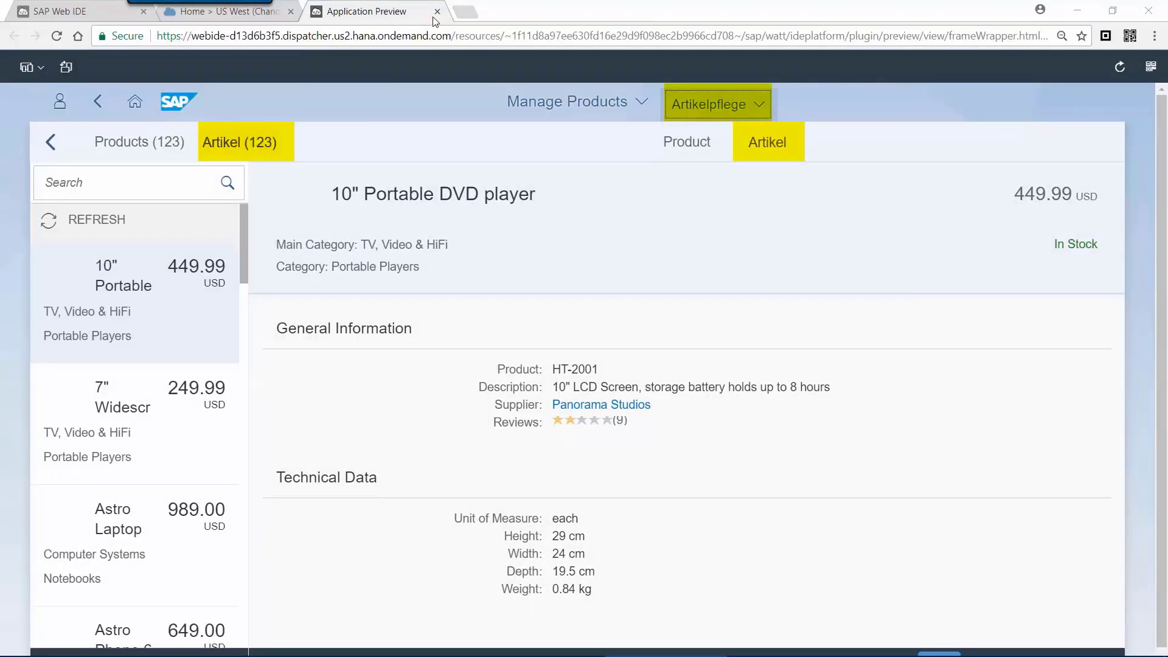
Close the app preview and open the SAP Translation Hub service overview via a 'sap tran' search.
click(437, 12)
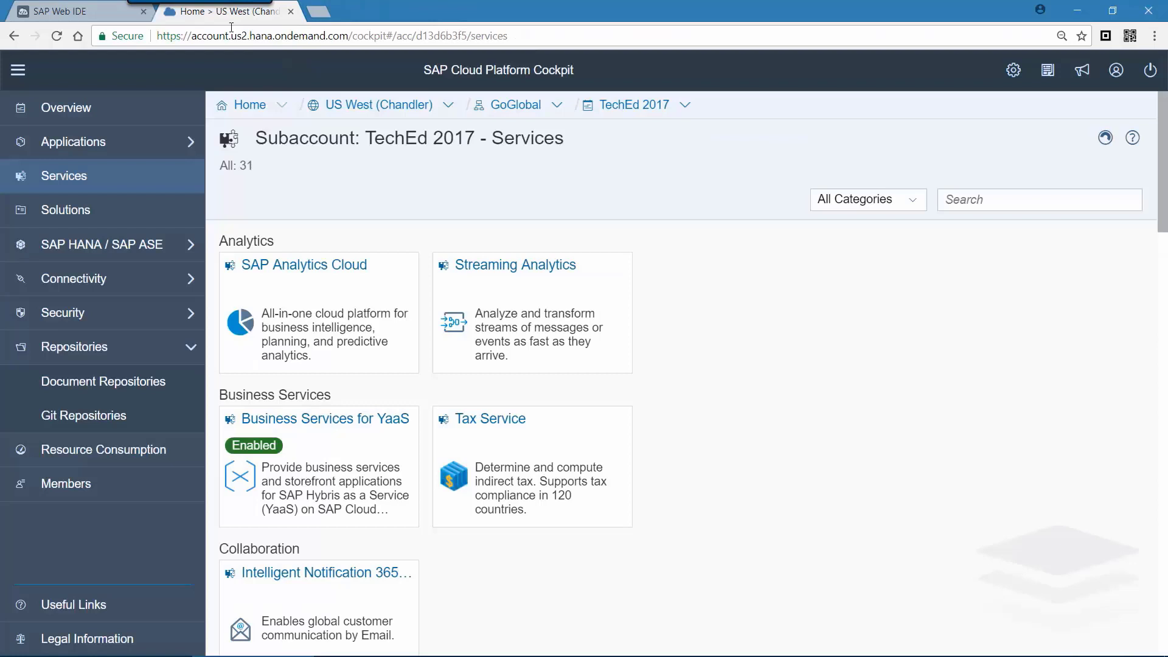
click(998, 202)
text(sap tran)
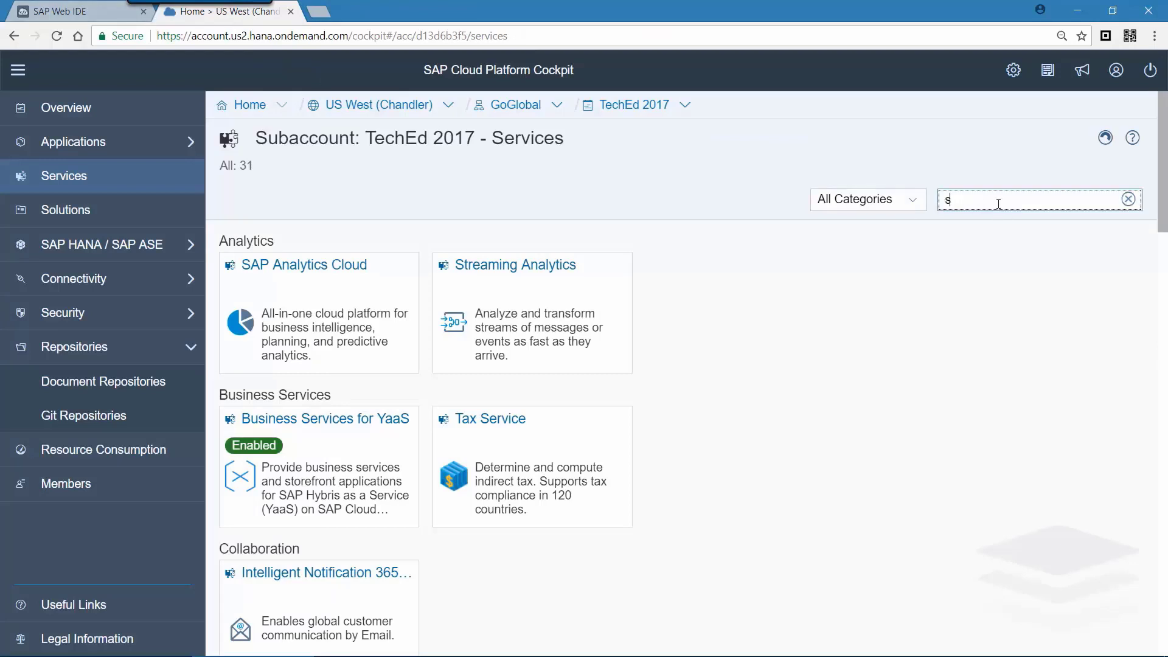
click(346, 291)
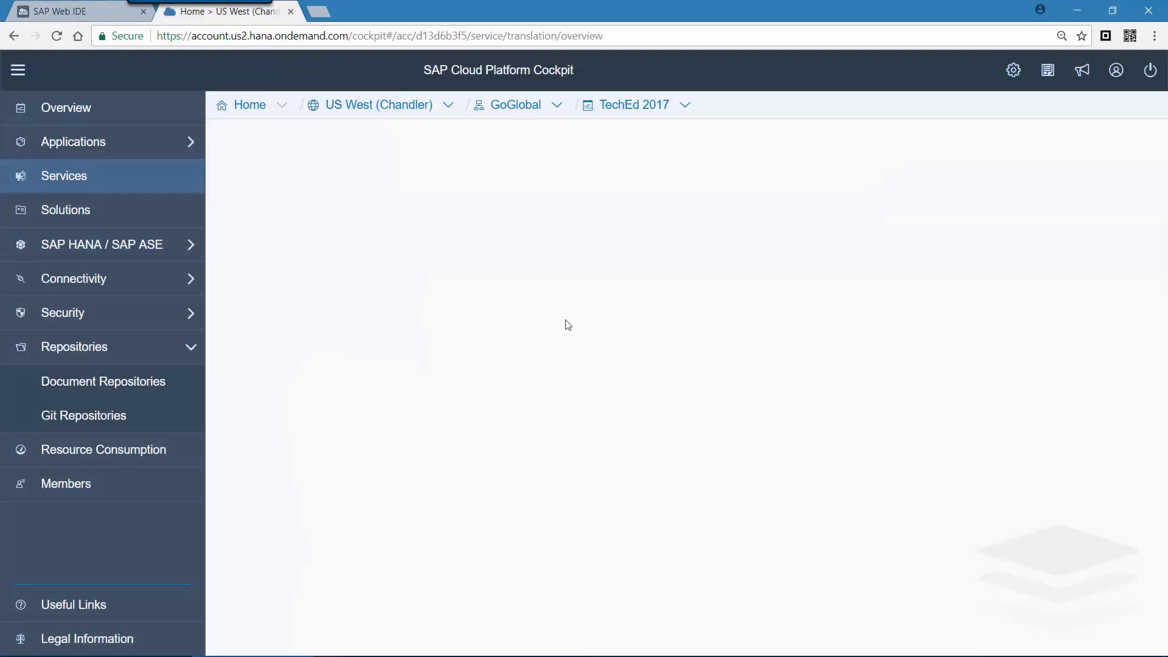
scroll(615, 495, down, 1)
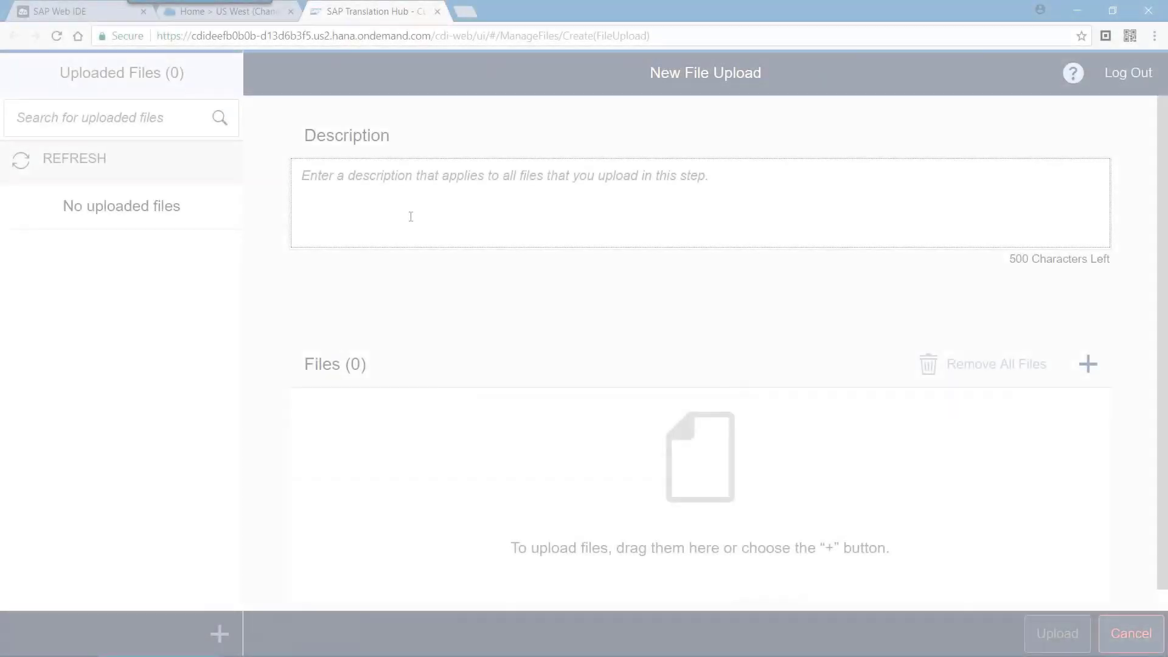
Upload company_ende_version.xlf and company_enes_version.xlf with the description 'company repository'.
text(compn)
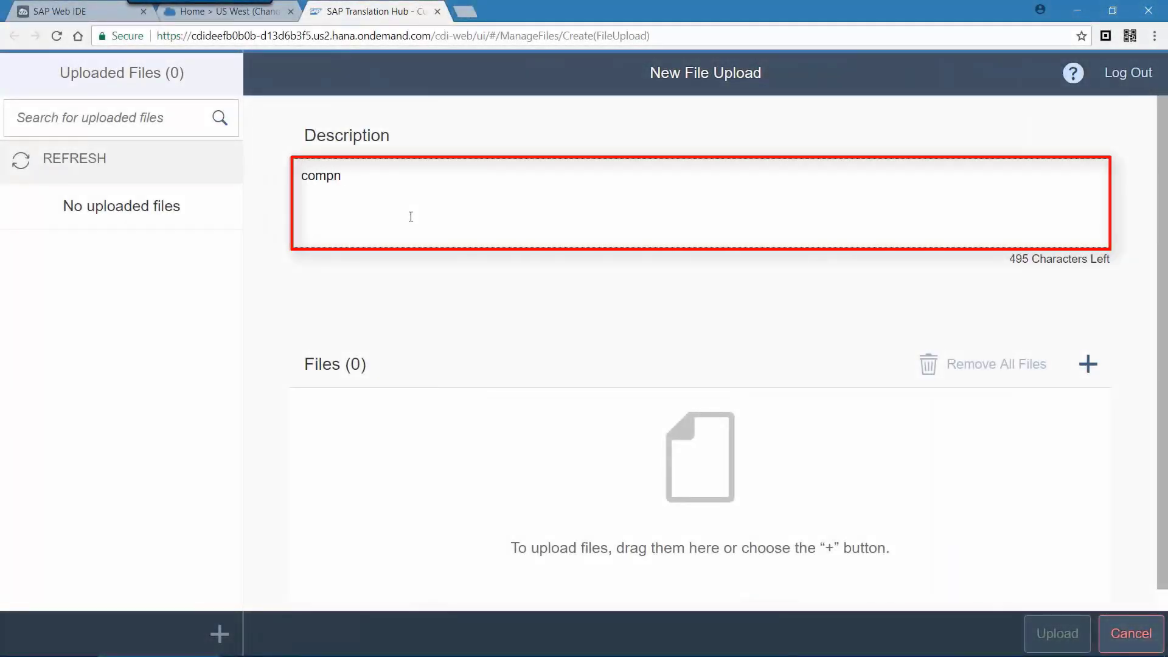
text(arepository)
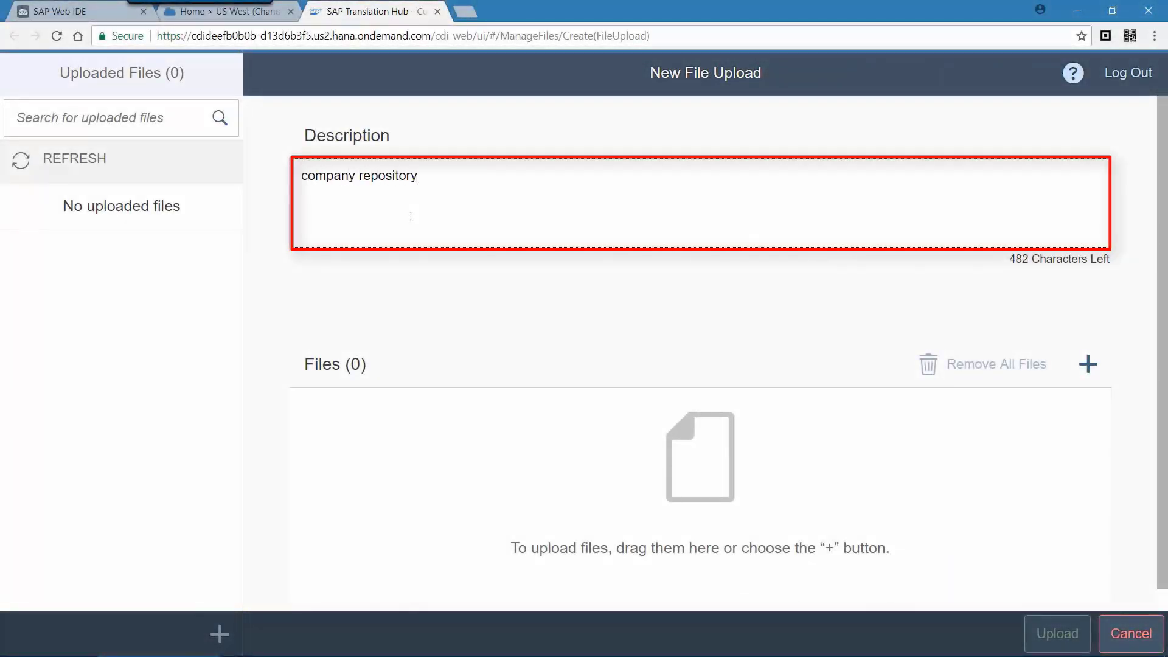
click(1089, 372)
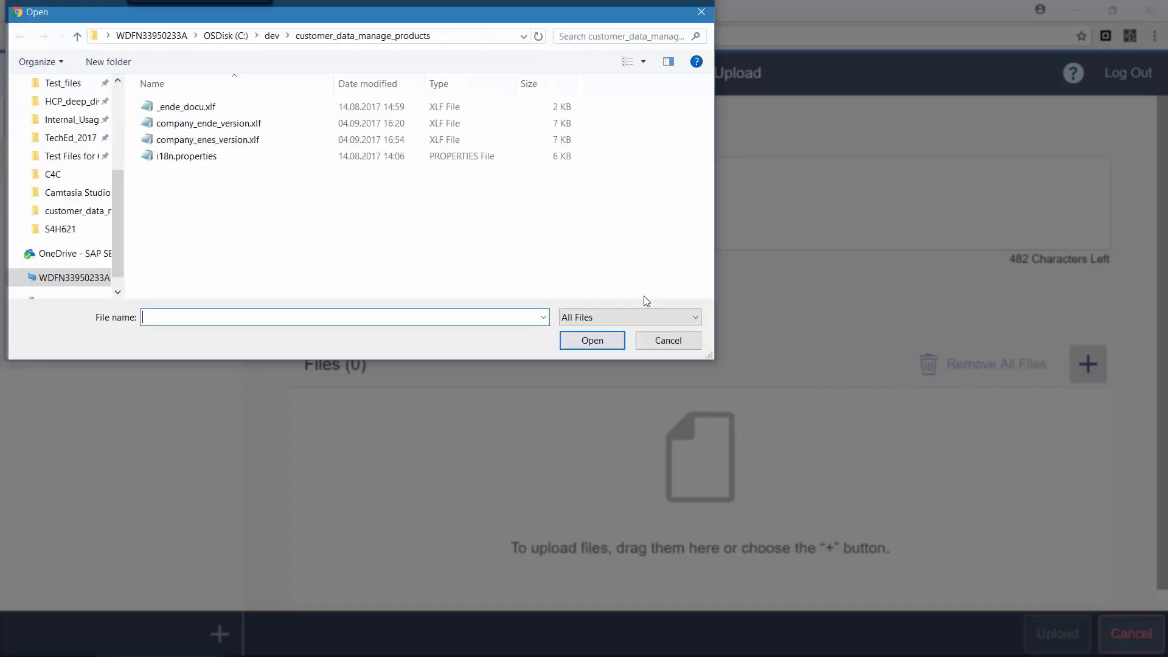
click(244, 124)
ctrl+click(243, 139)
click(587, 346)
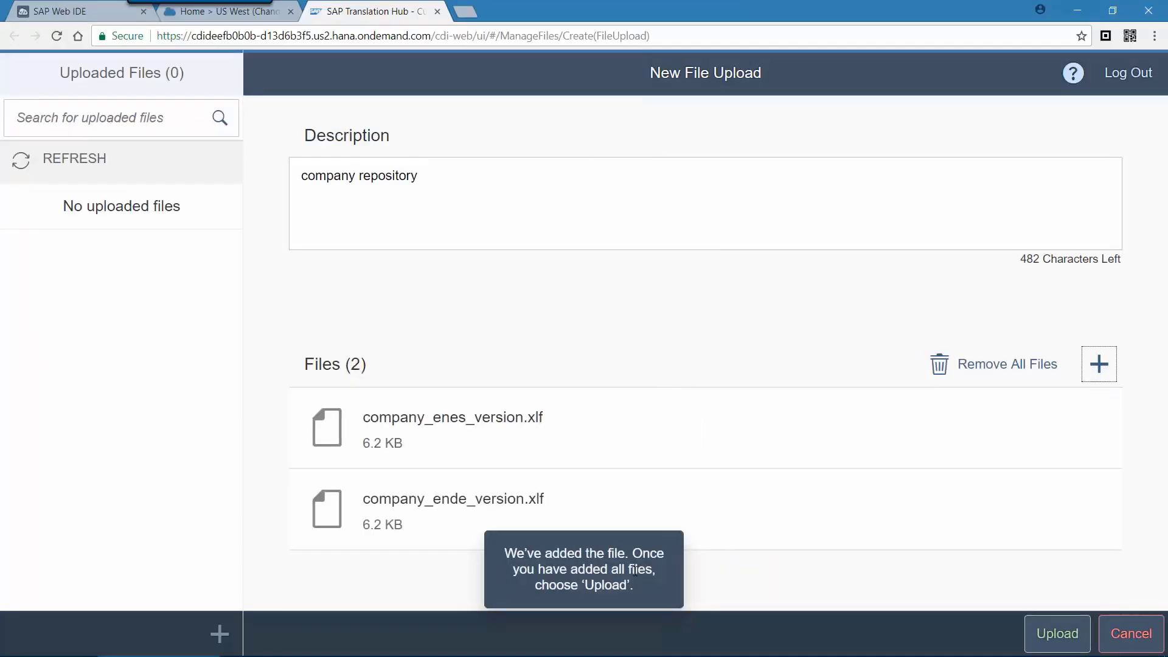
click(1058, 634)
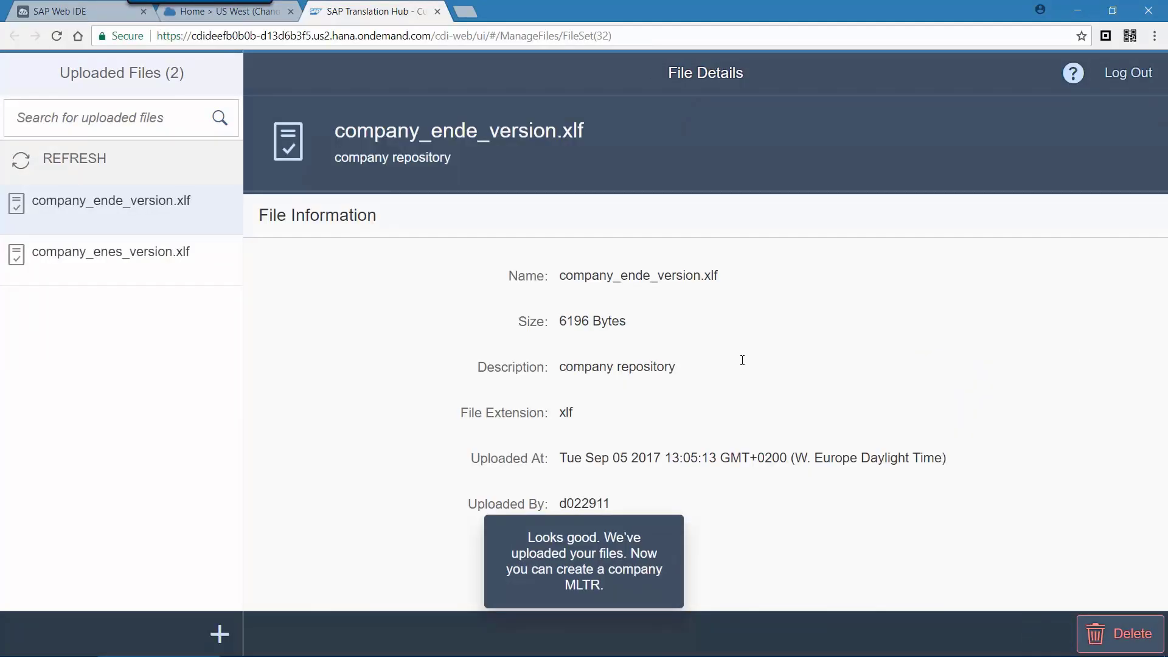
From the company MLTR interface, create 'New Company MLTR' next to the existing Company MLTR.
click(437, 12)
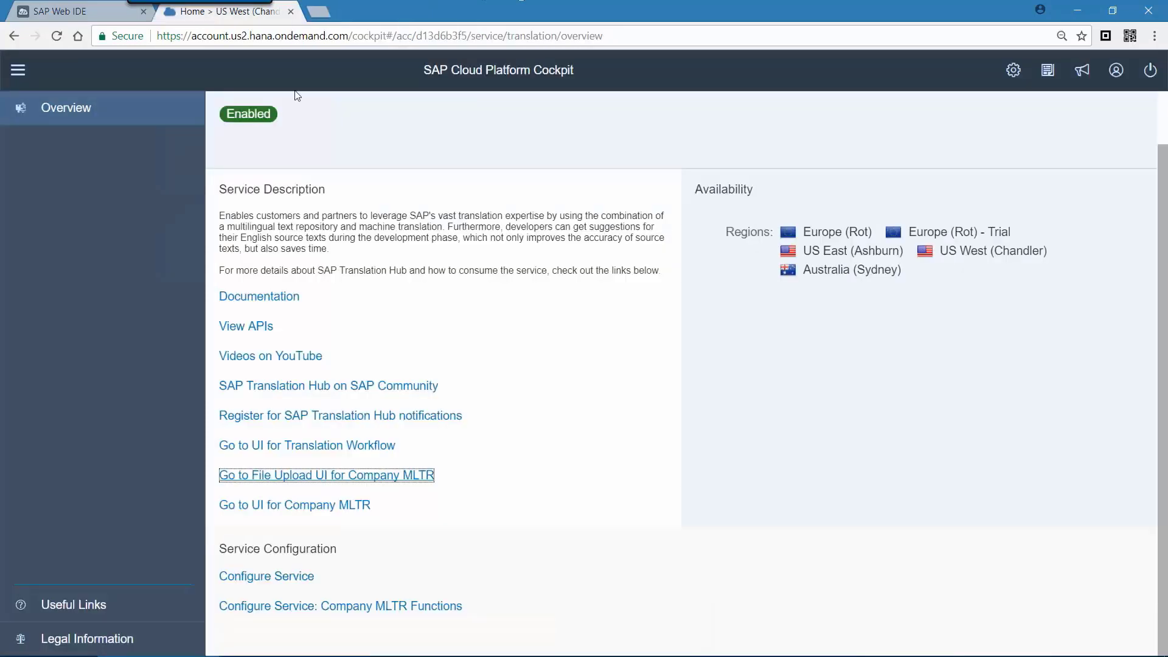
click(310, 513)
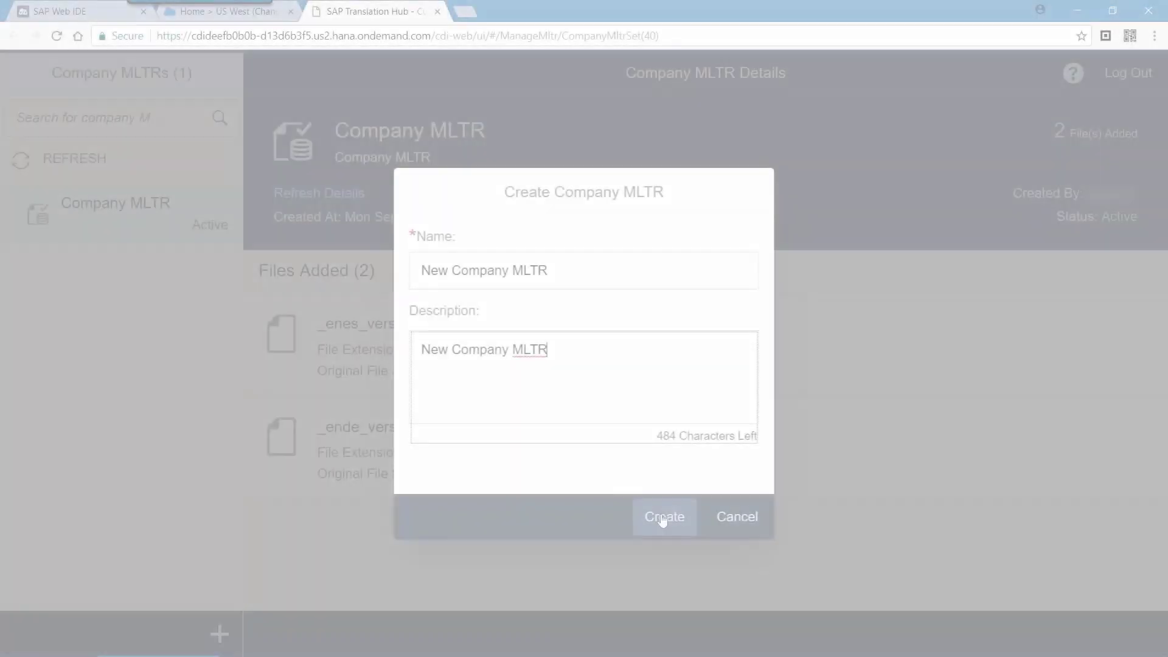
click(669, 526)
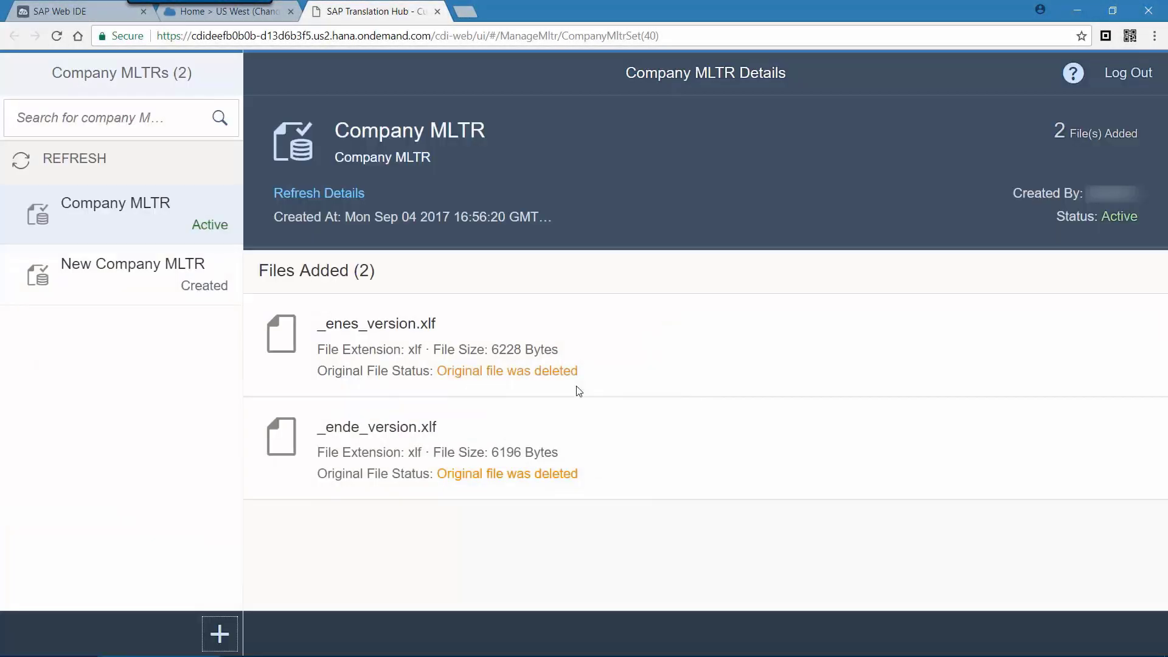
Add company_ende_version.xlf and company_enes_version.xlf to New Company MLTR.
click(52, 267)
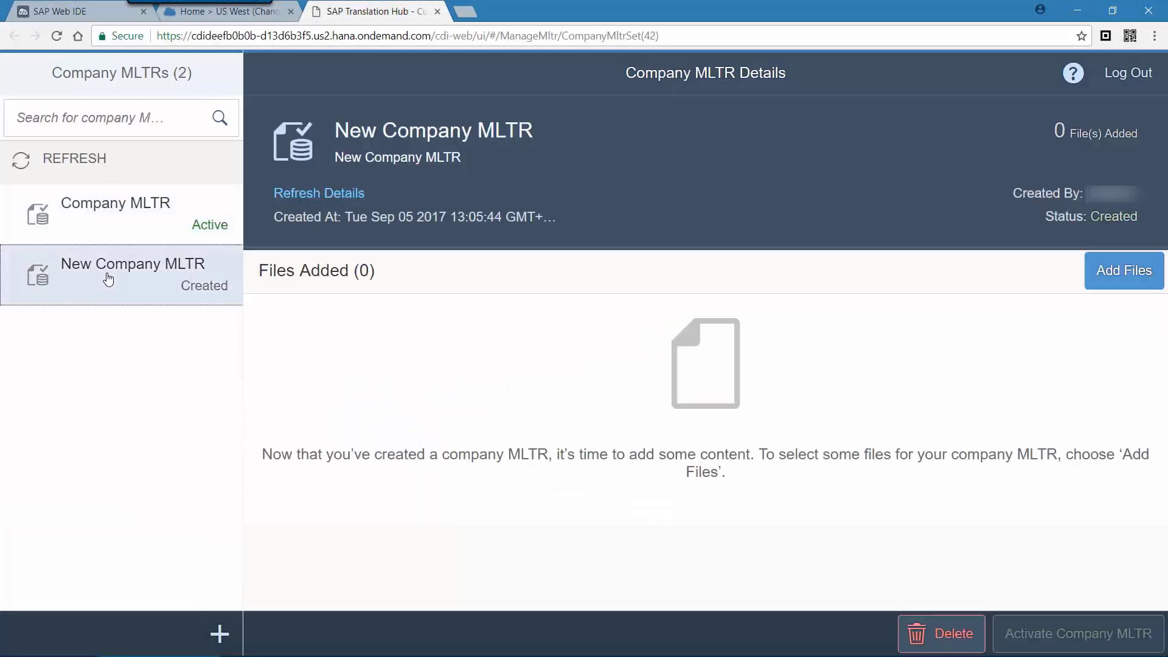
click(1111, 279)
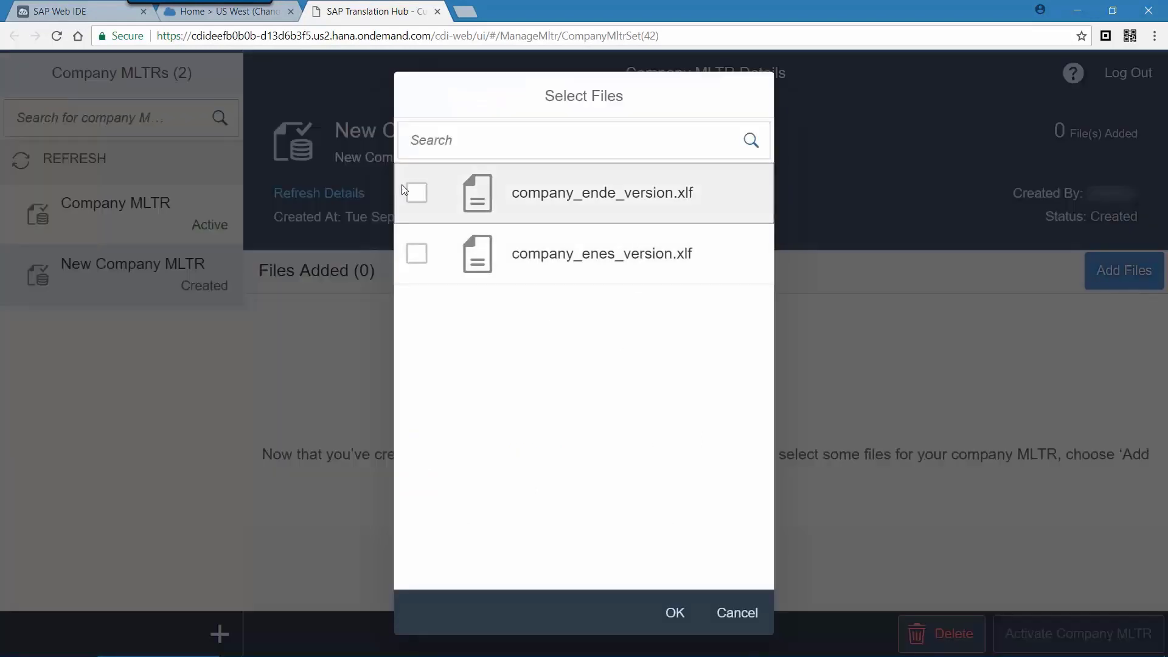
click(416, 192)
click(416, 285)
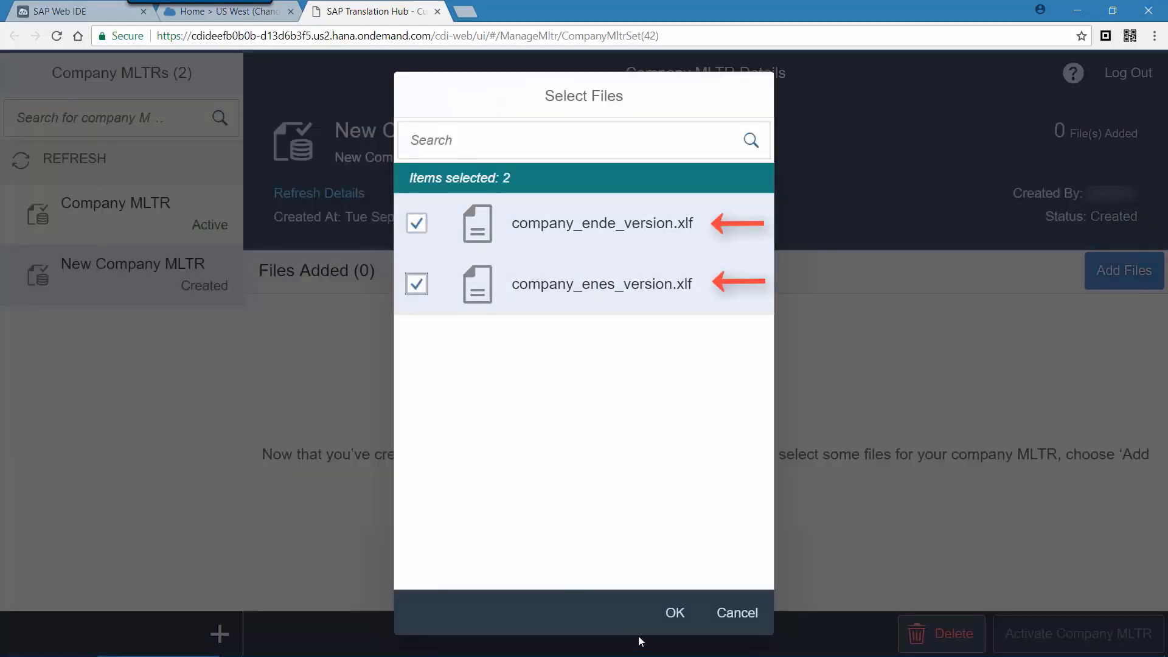
click(675, 614)
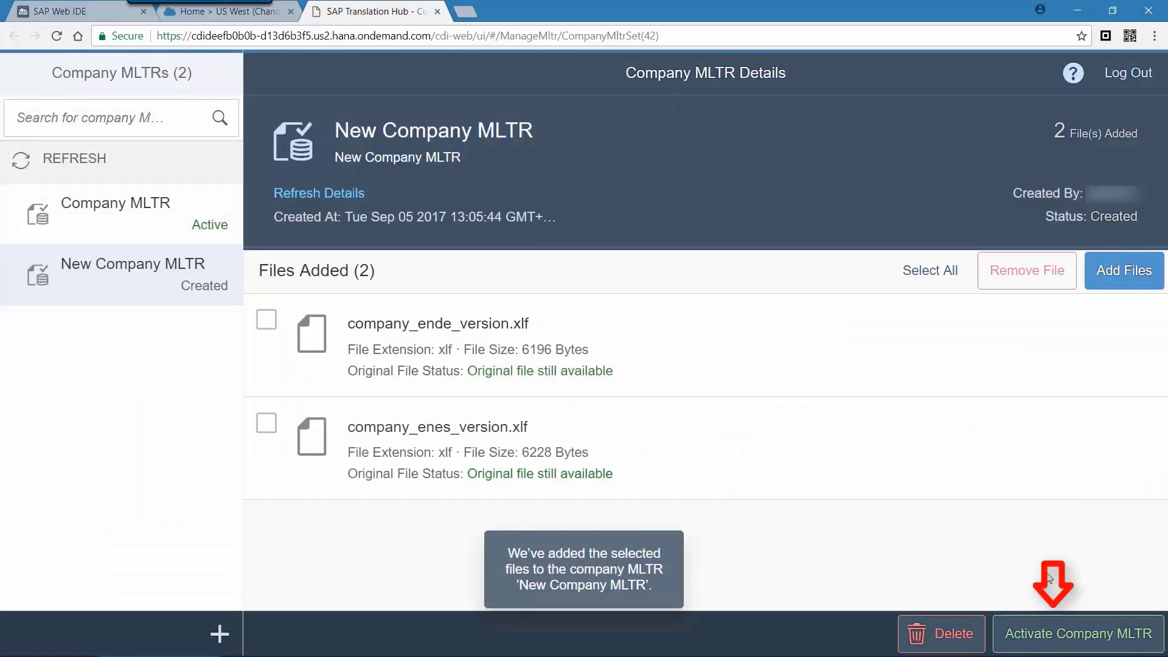
Activate New Company MLTR and refresh the list to confirm it is Active.
click(1004, 634)
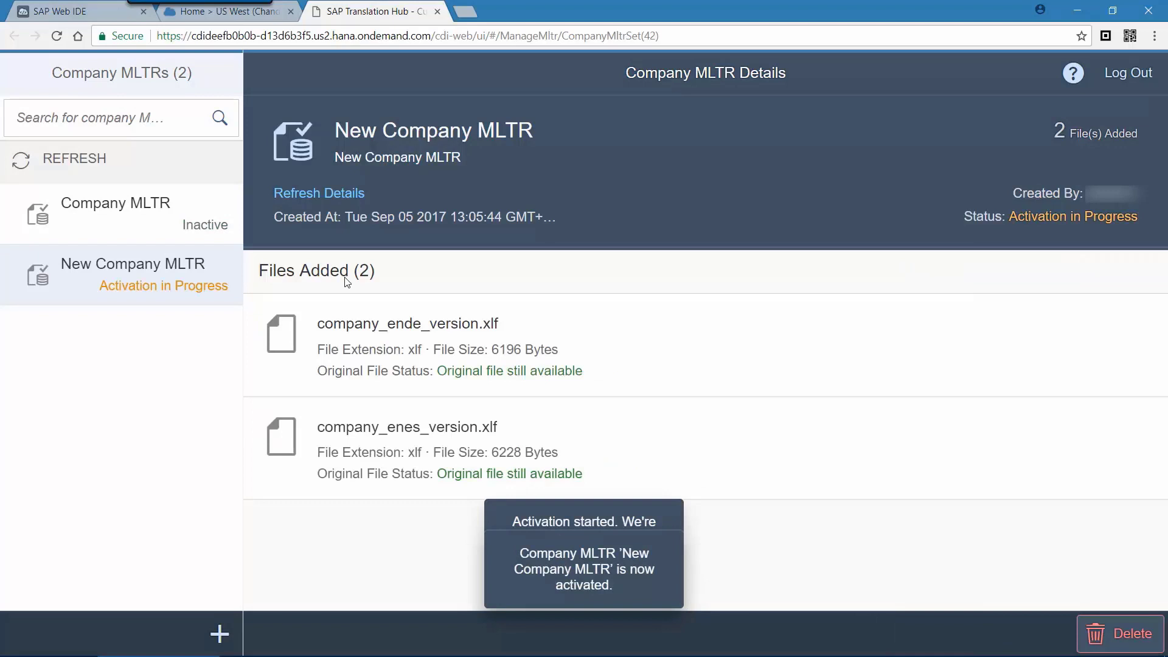
click(95, 166)
click(96, 274)
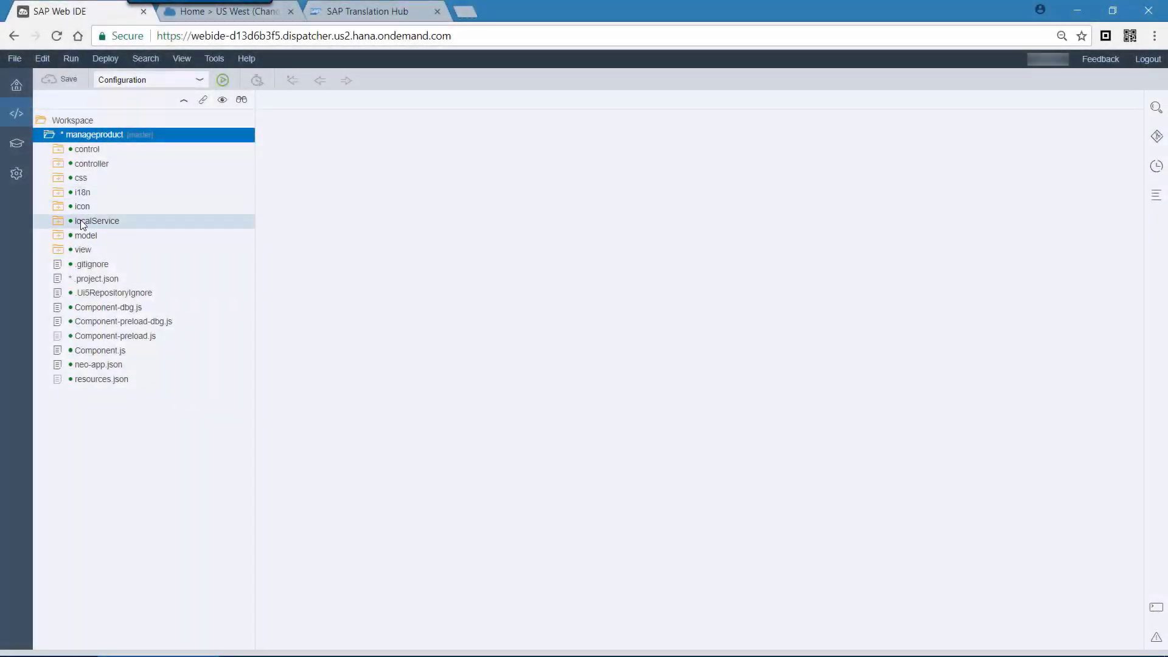
Generate German and Spanish translation files from i18n.properties, then open i18n_de.properties showing Artikelpflege.
click(63, 199)
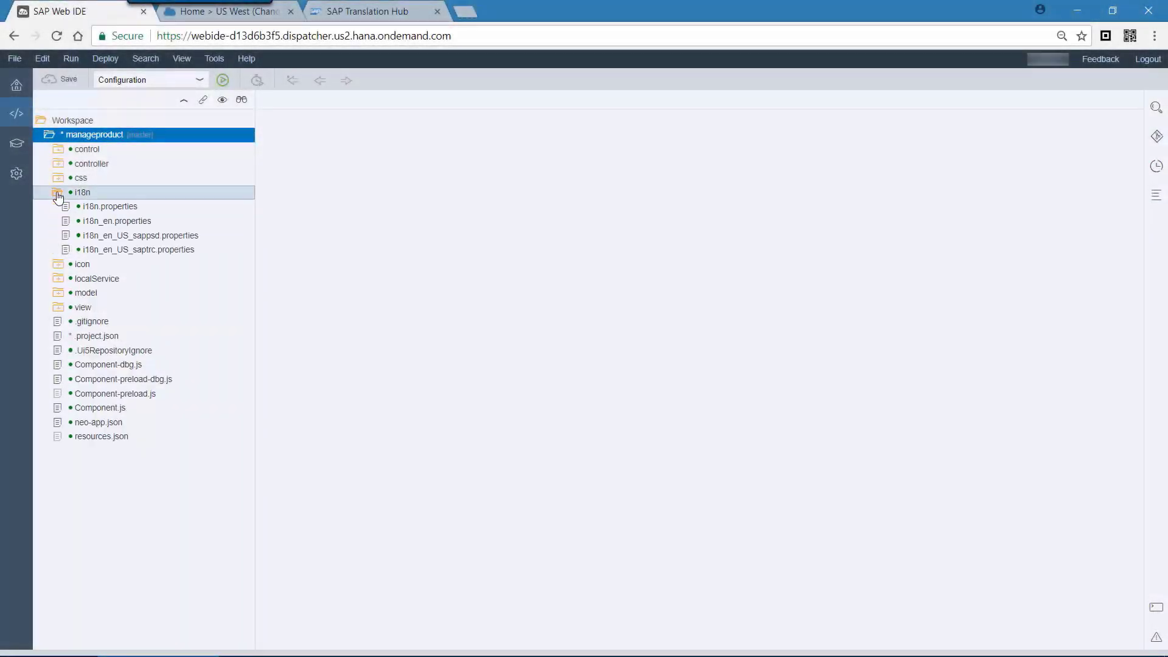
click(119, 207)
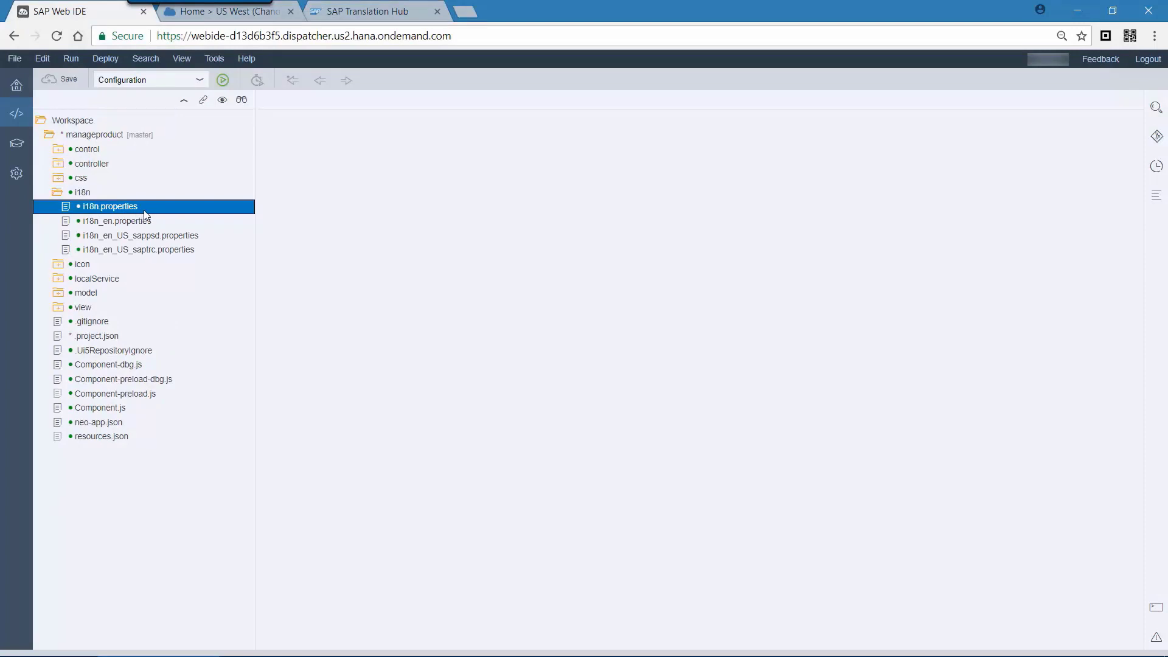
right_click(160, 213)
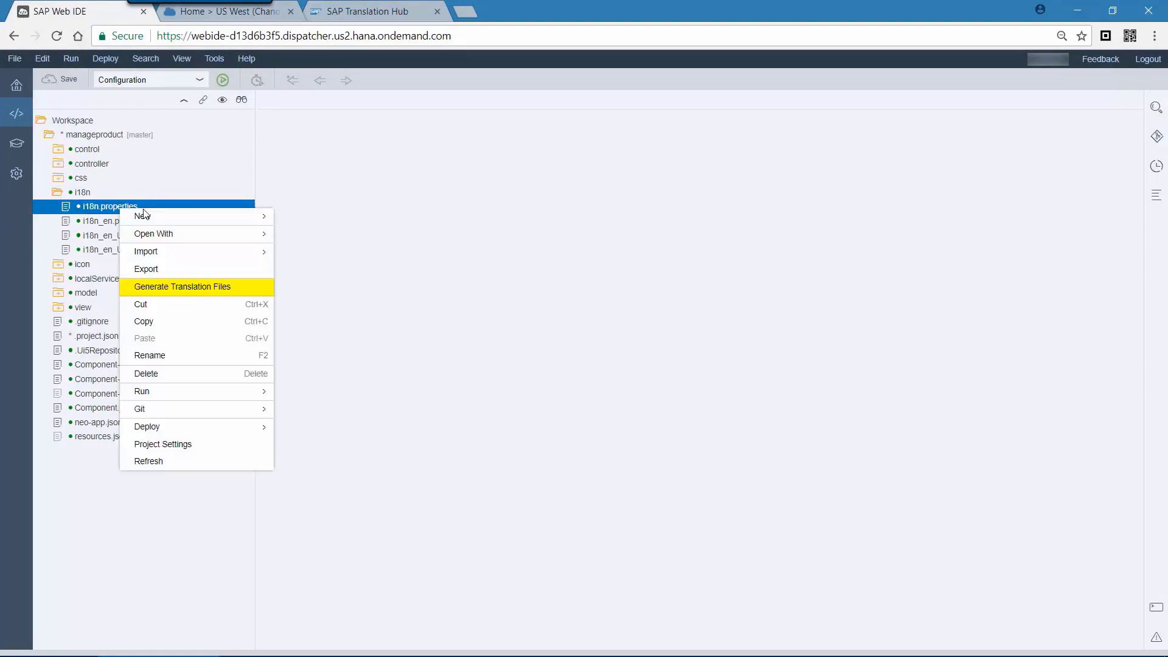
click(201, 289)
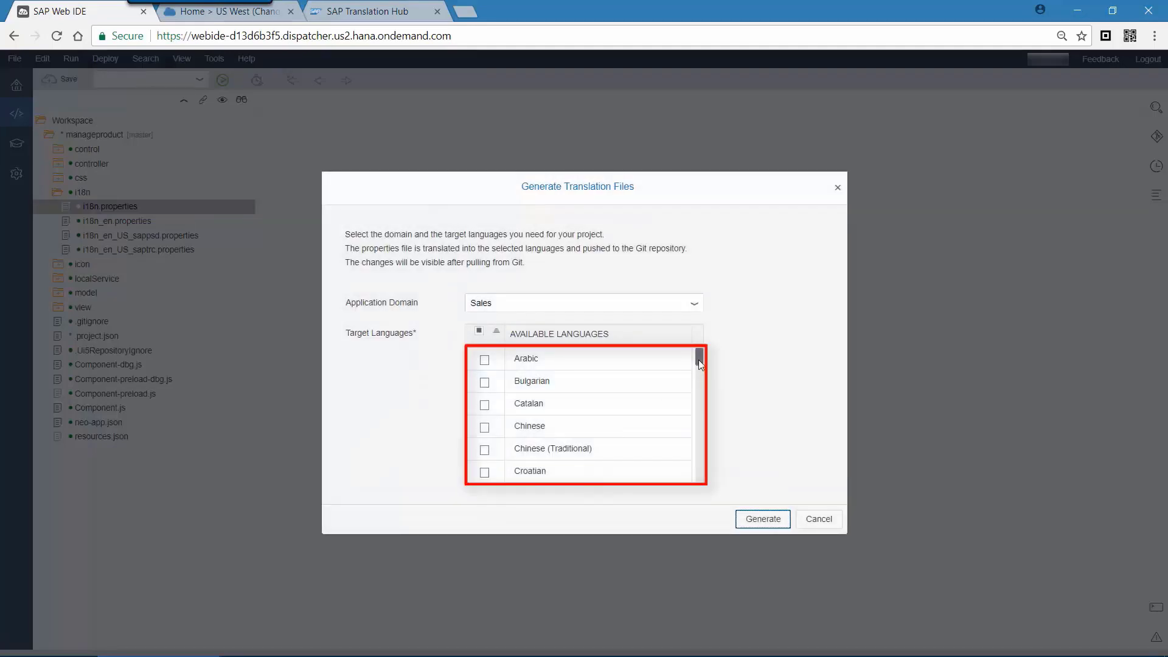
drag(699, 369, 701, 482)
click(763, 519)
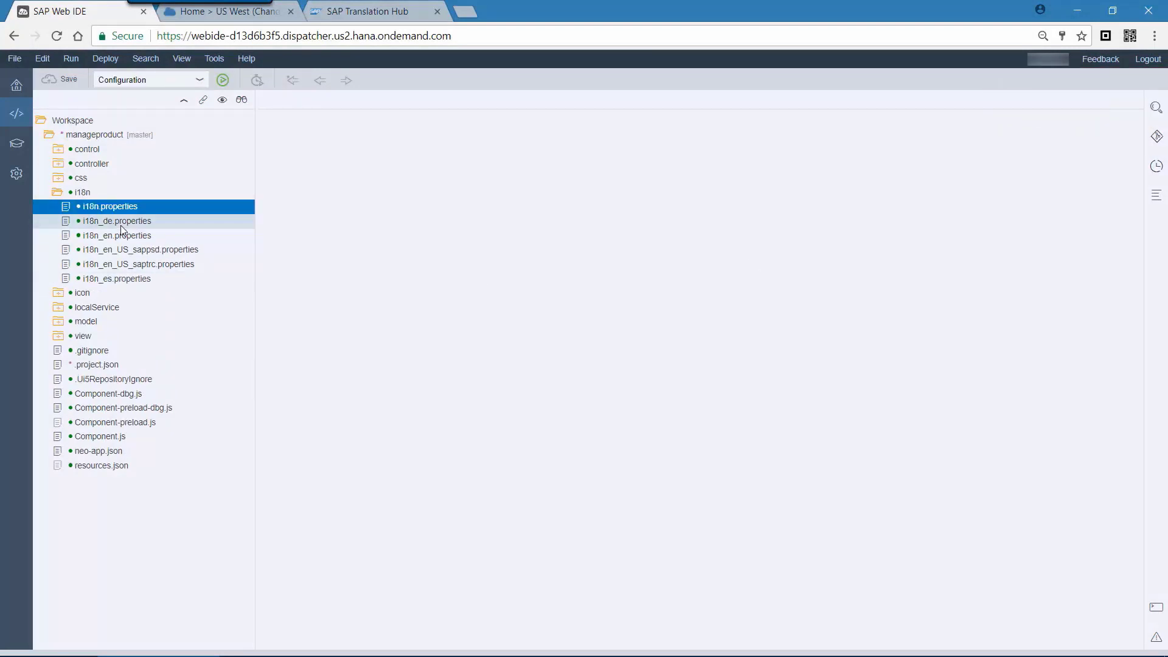
double_click(120, 222)
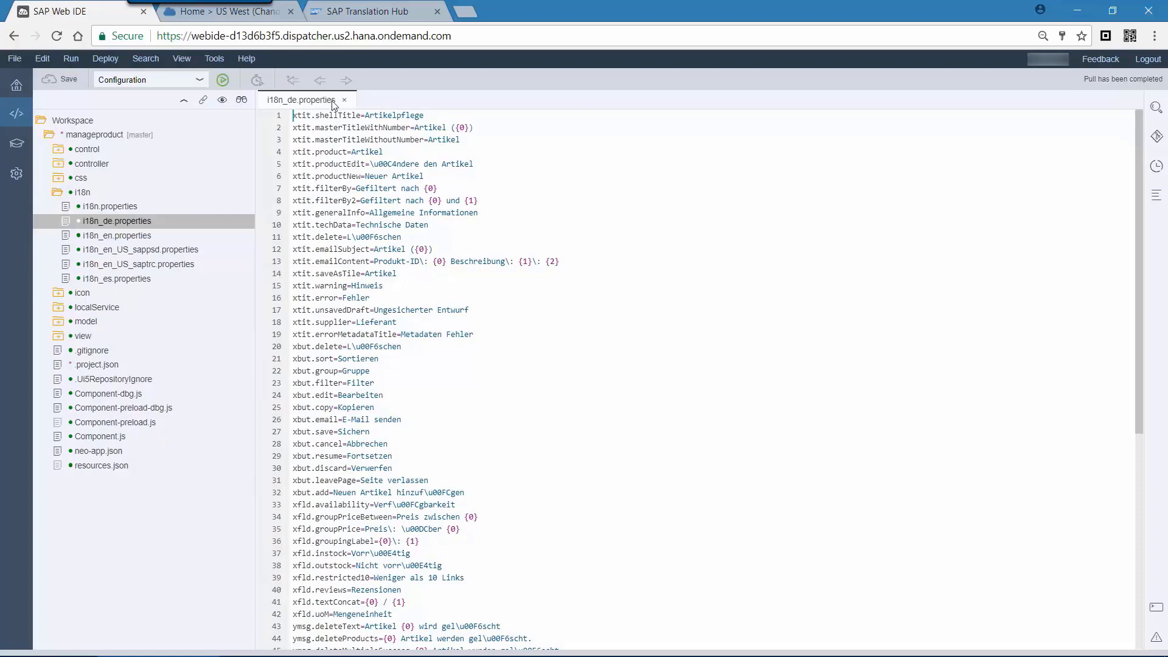
drag(324, 116, 424, 116)
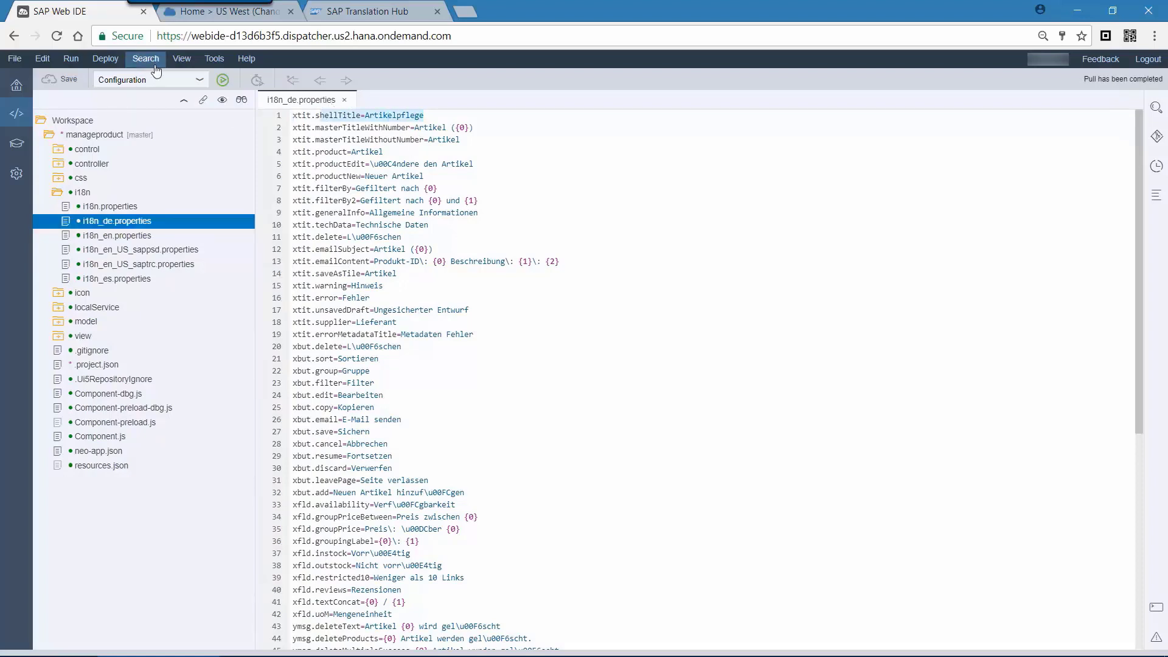
Preview the Manage Products app in German, then return to the Translation Hub product project.
click(223, 80)
click(1107, 67)
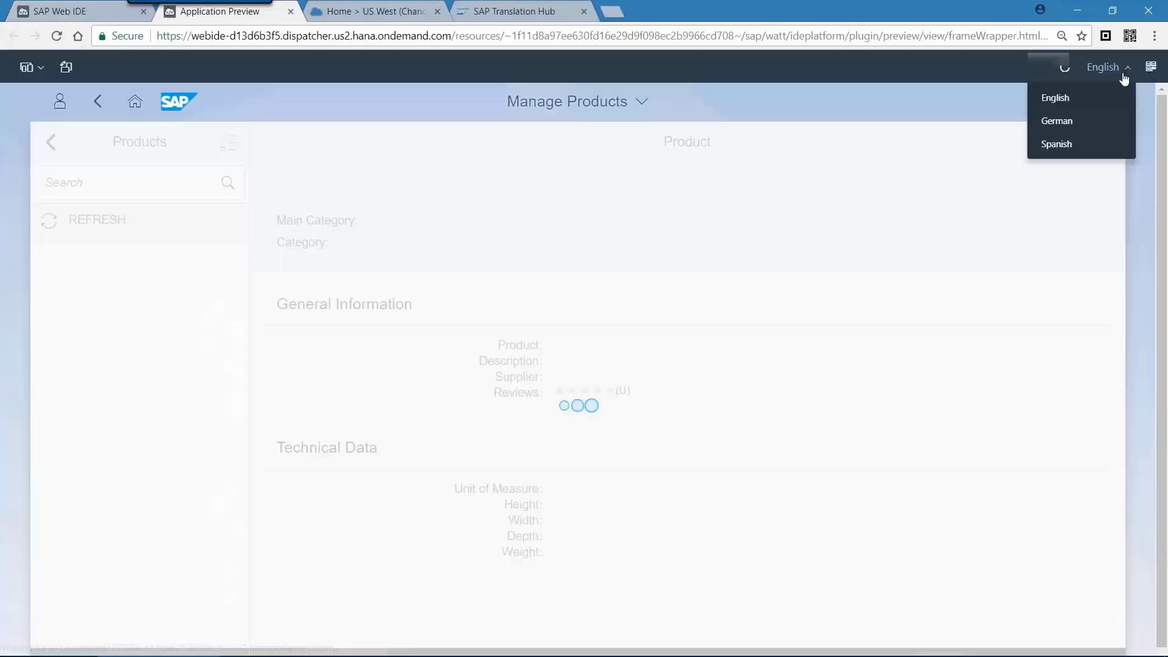
click(1064, 124)
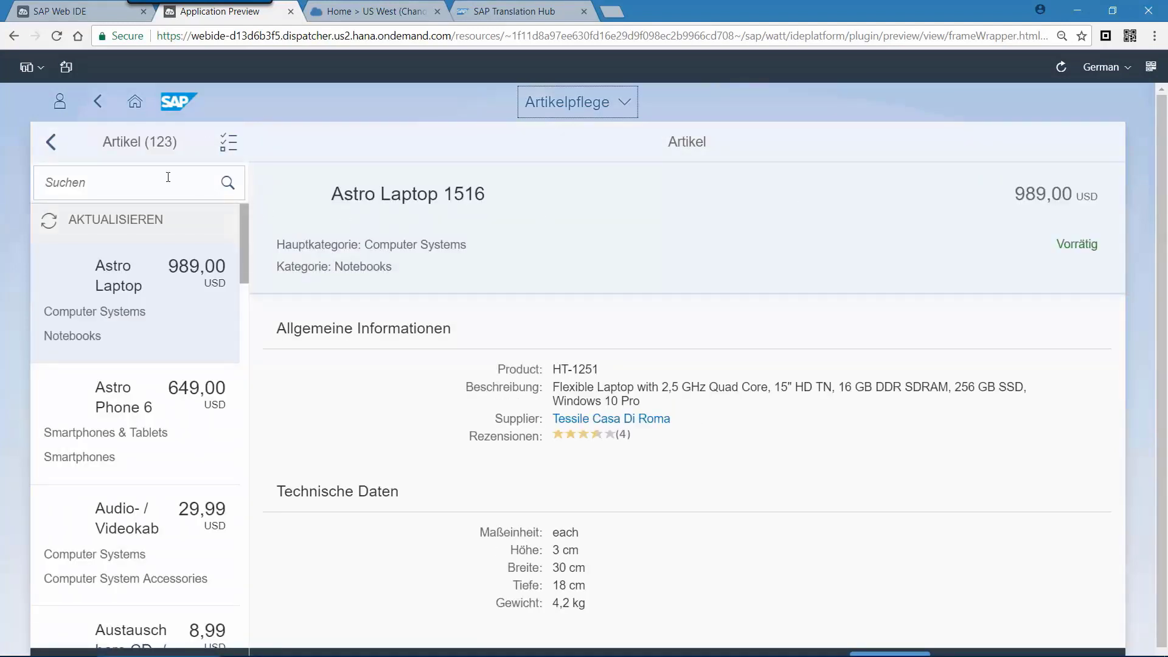
click(482, 13)
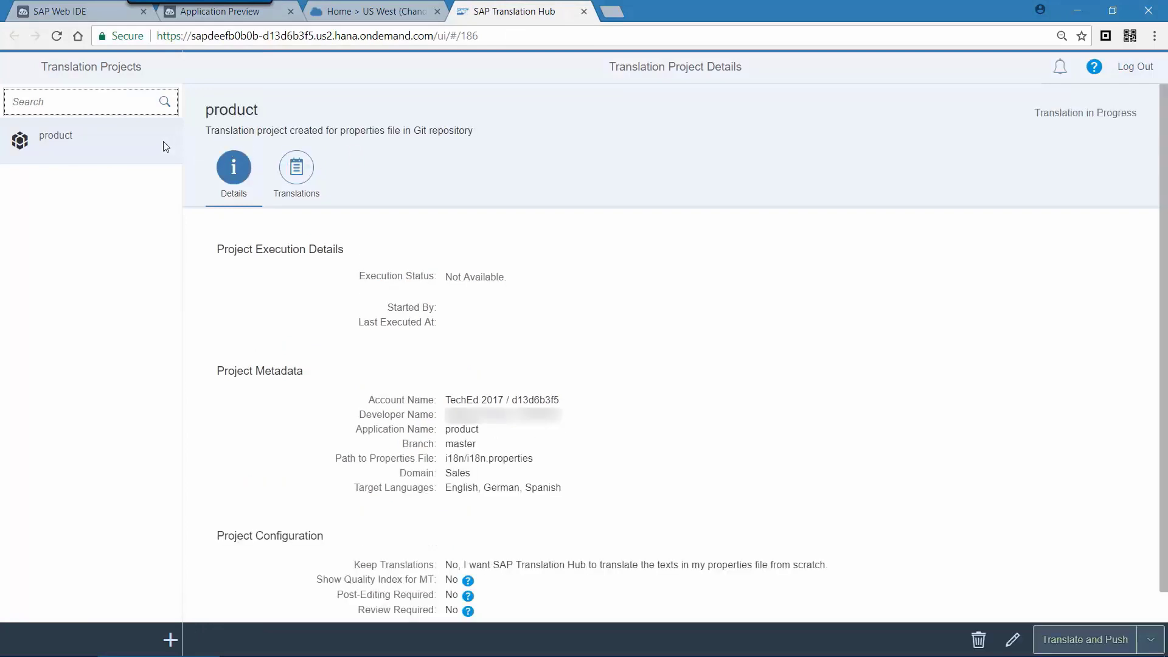
Show the product project's translated texts with German selected as the language.
click(84, 144)
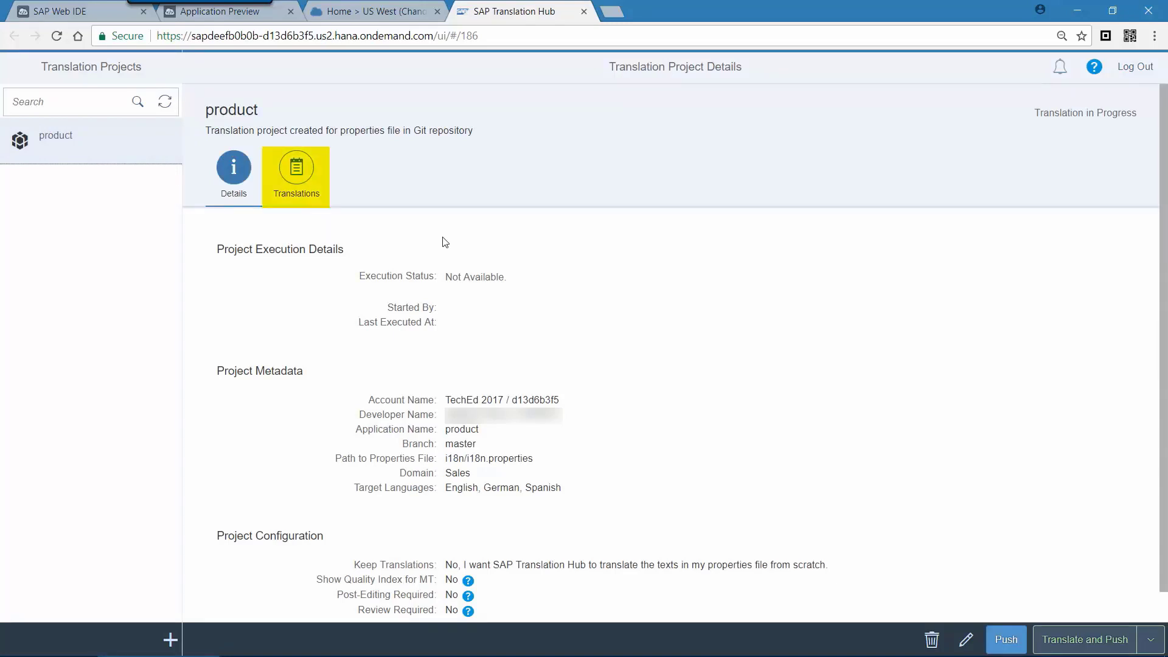
click(298, 176)
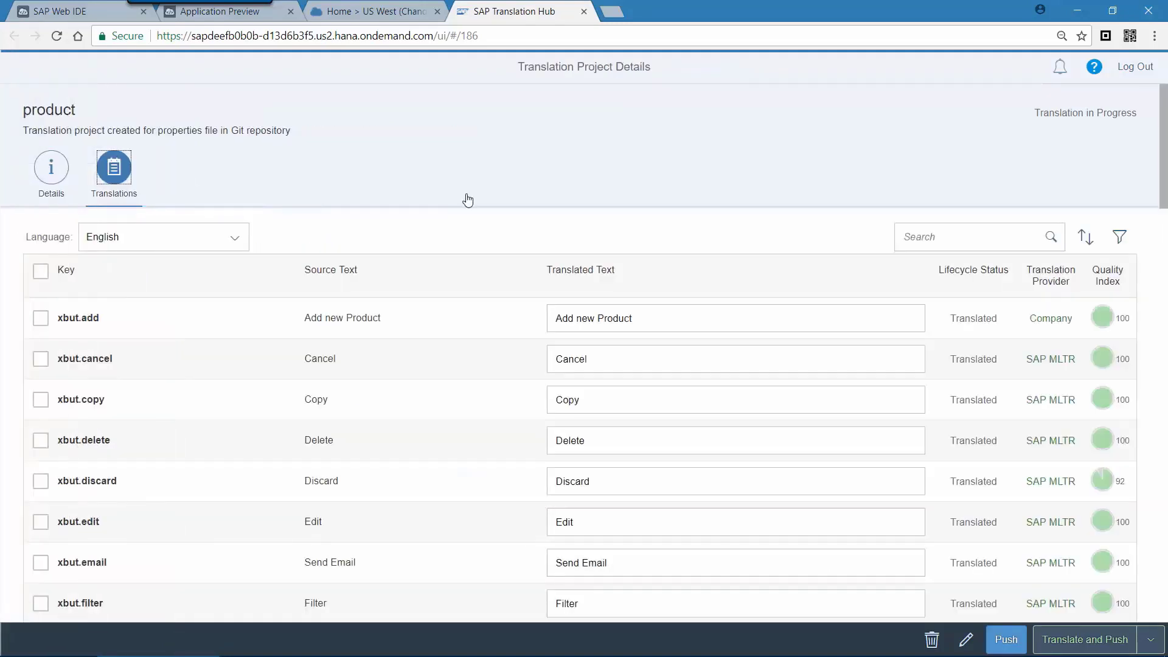
click(230, 239)
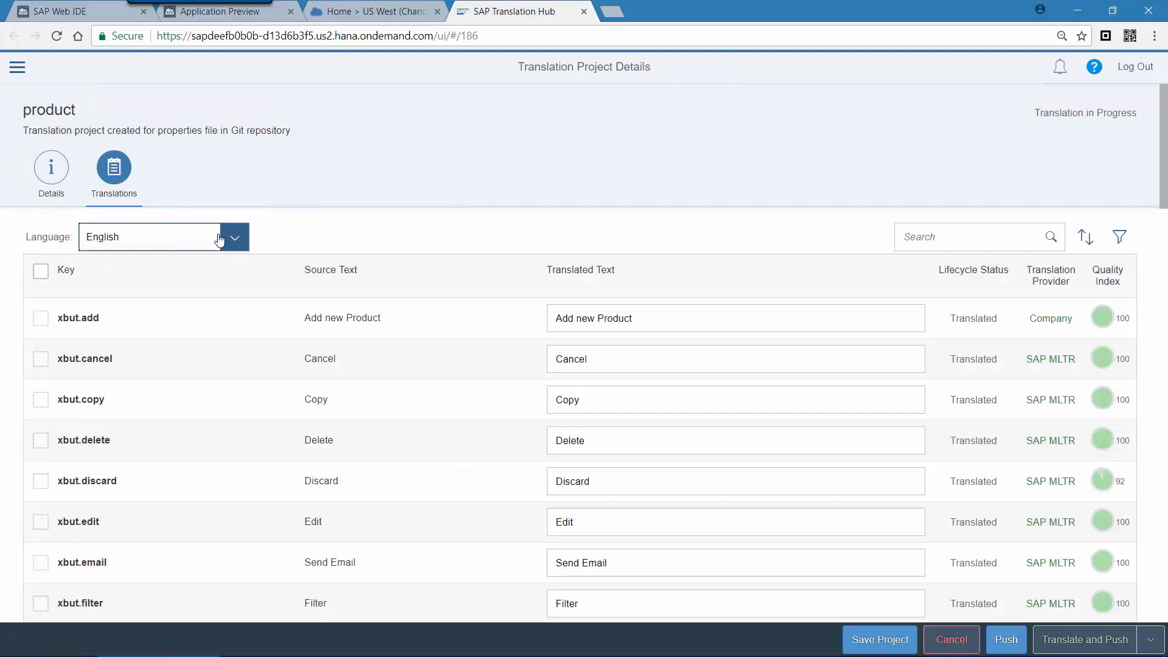
click(141, 296)
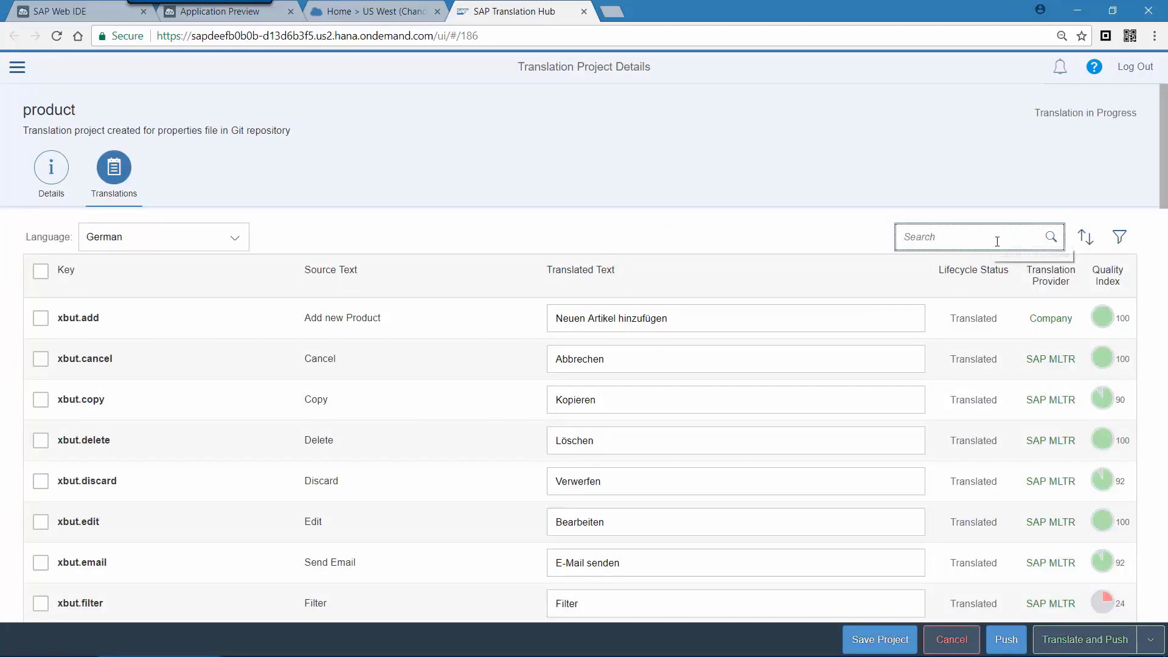
Filter the product translations to the Company translation provider.
click(1119, 237)
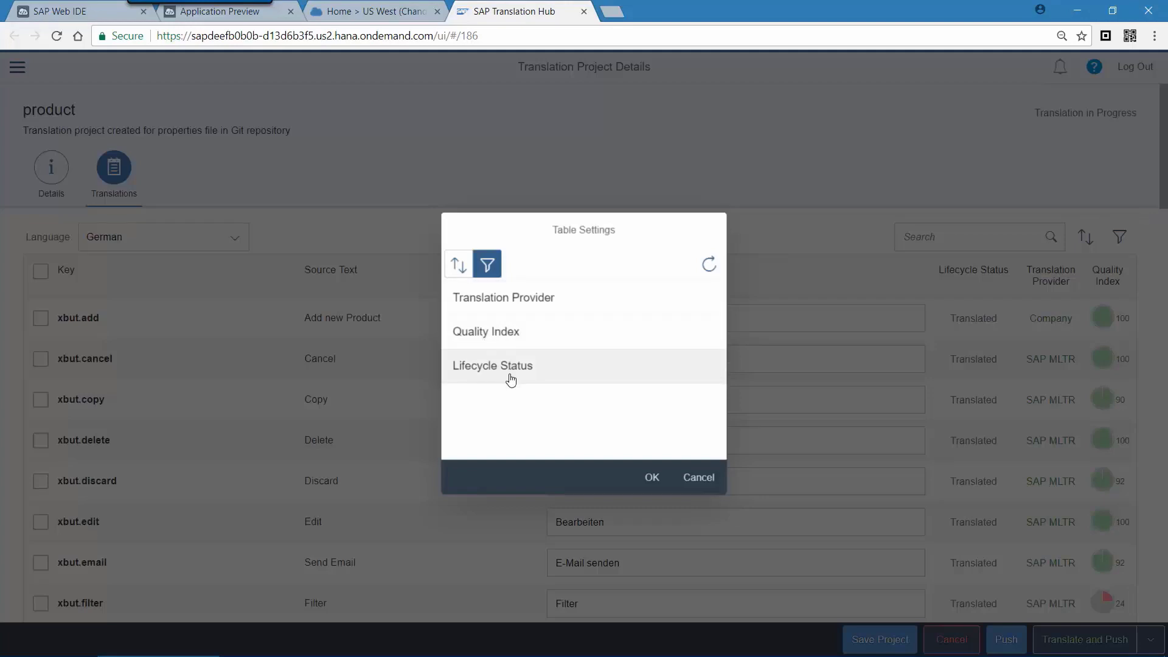
click(507, 304)
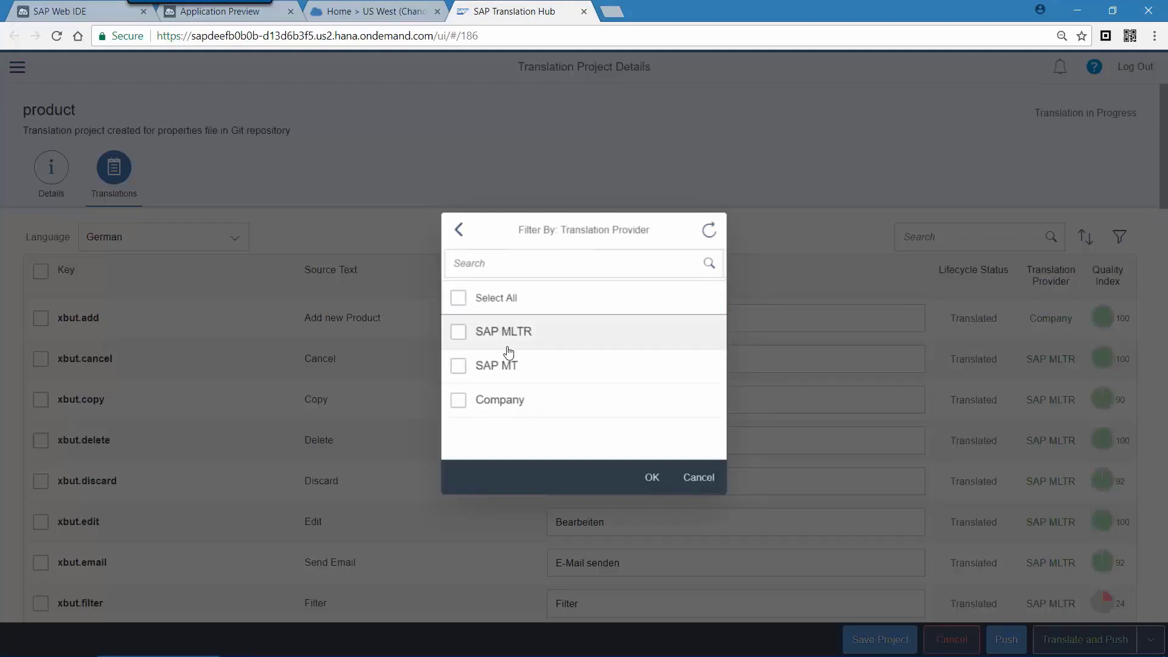
click(501, 404)
click(647, 481)
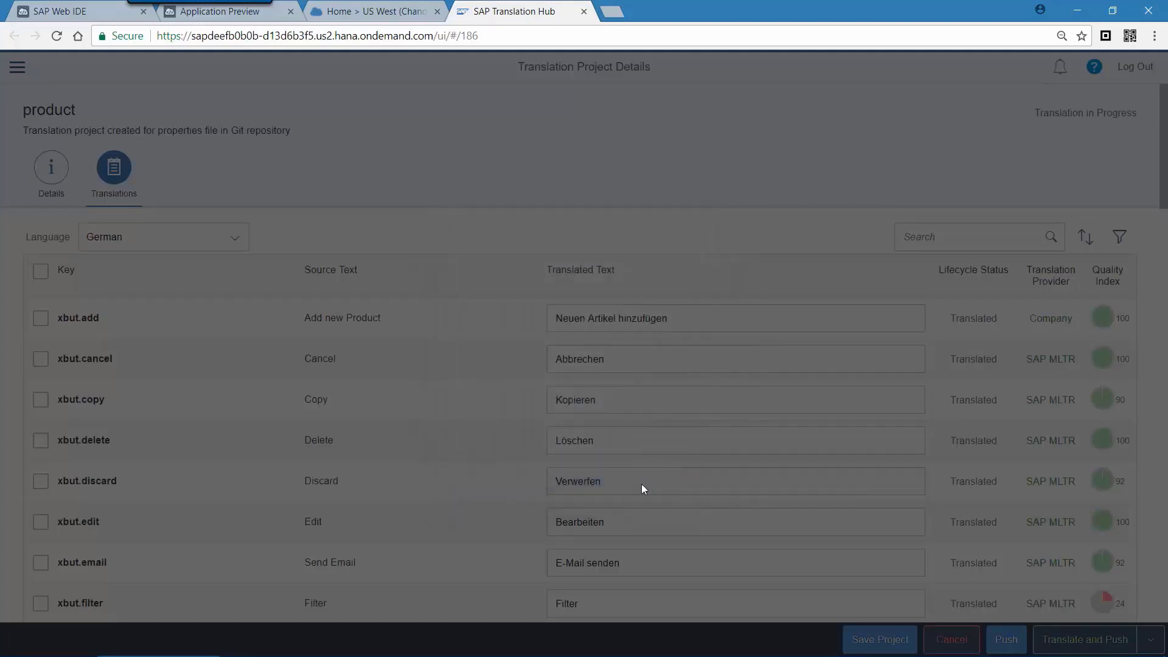
Switch the filtered translations to Spanish.
scroll(793, 420, down, 10)
scroll(547, 365, up, 10)
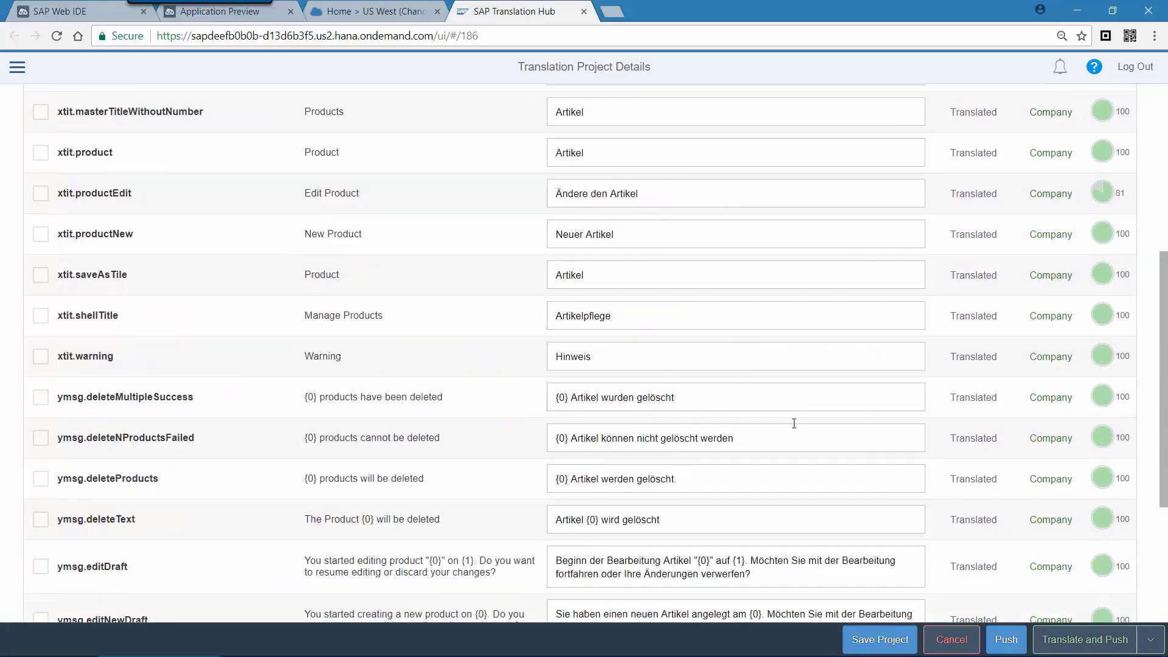
click(235, 237)
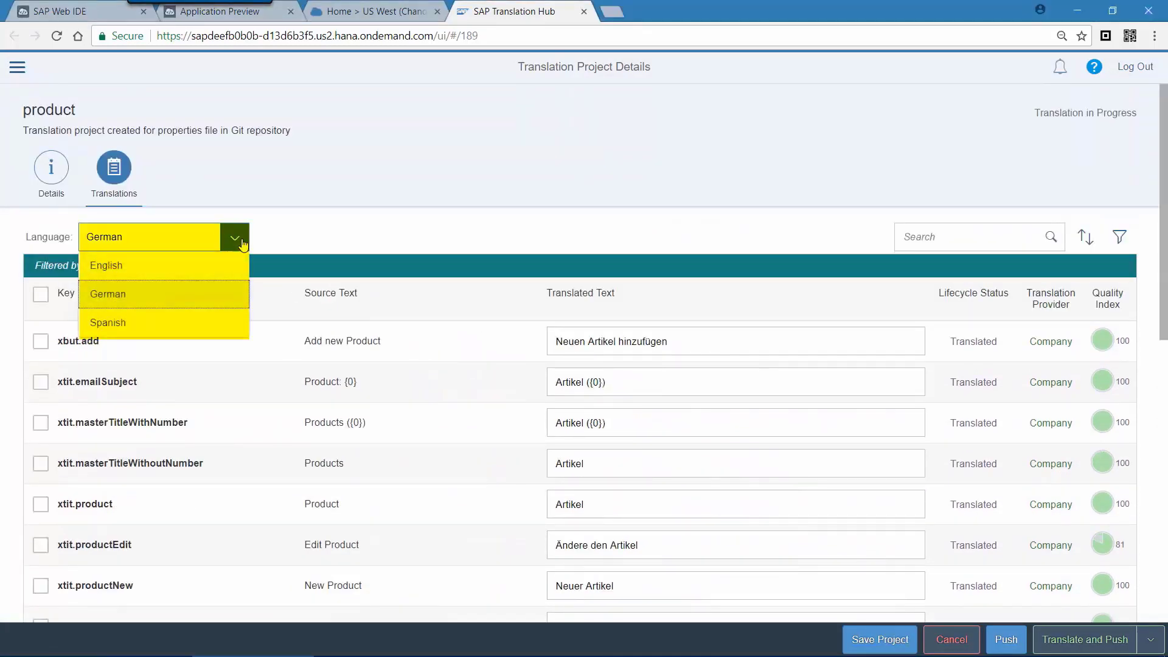
click(247, 316)
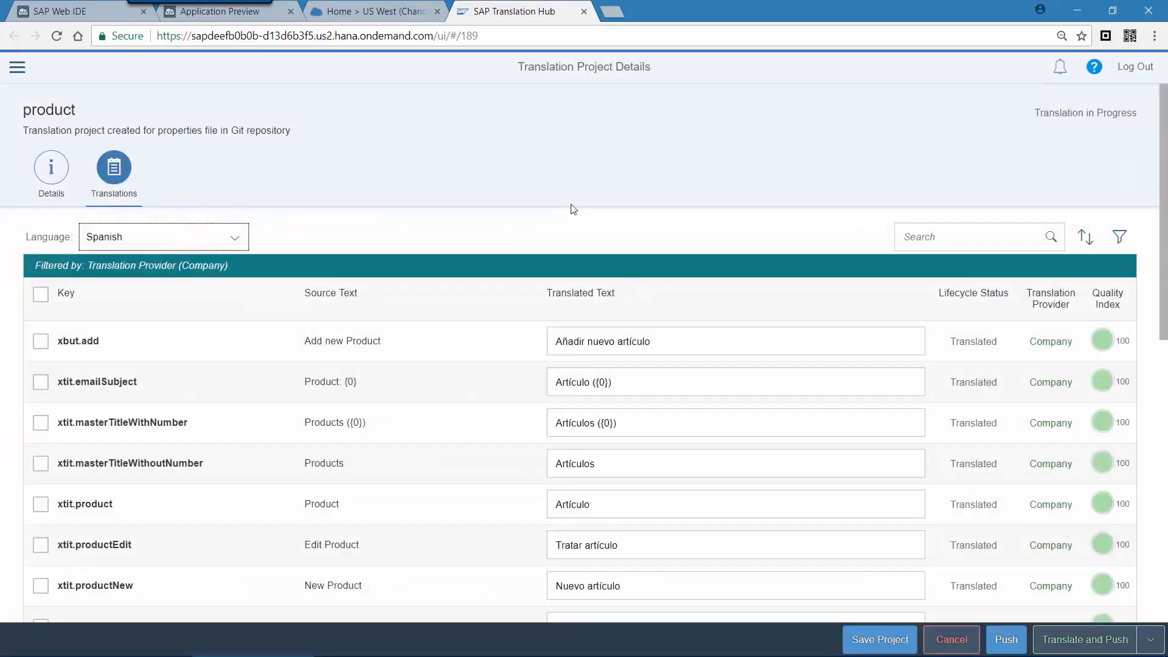